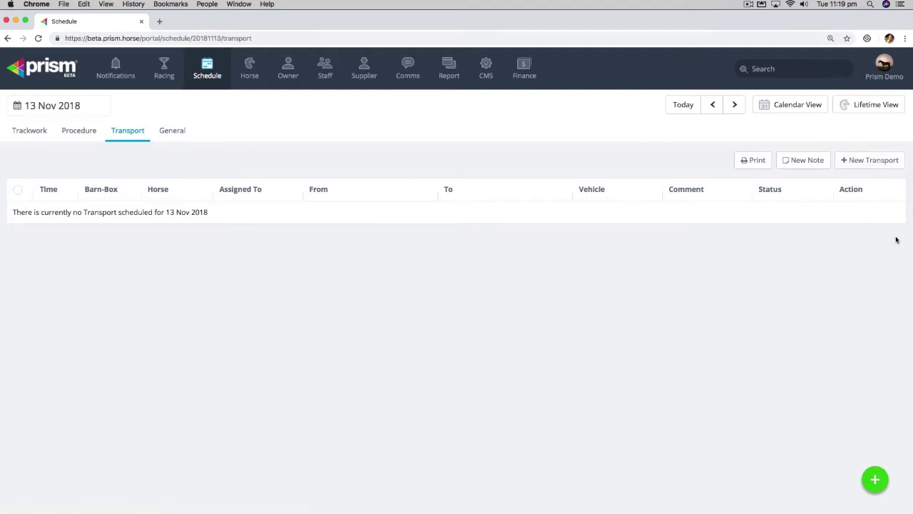
{"action": "left_click", "coordinate": [874, 161]}
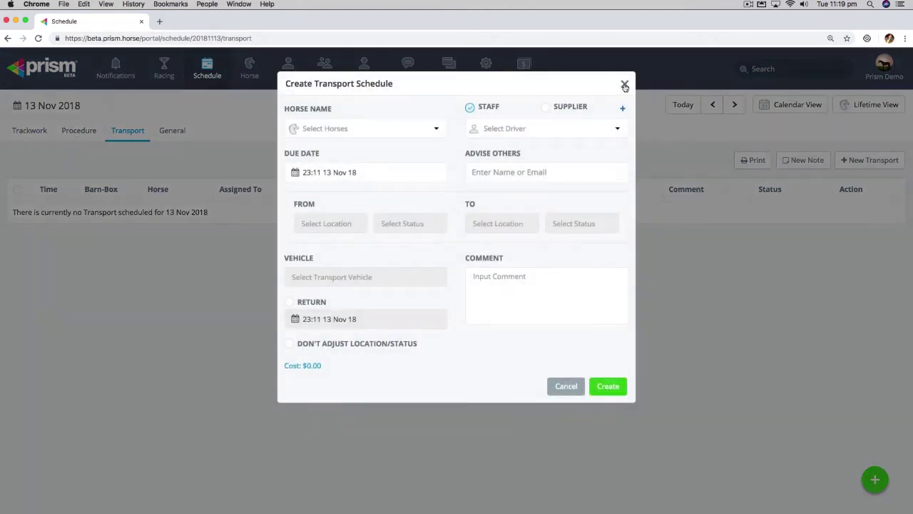
{"action": "left_click", "coordinate": [625, 86]}
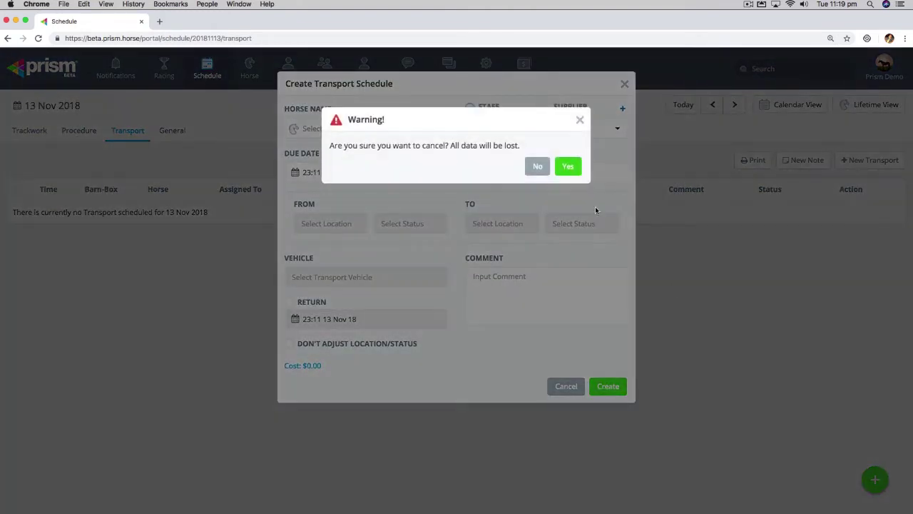
{"action": "left_click", "coordinate": [569, 166]}
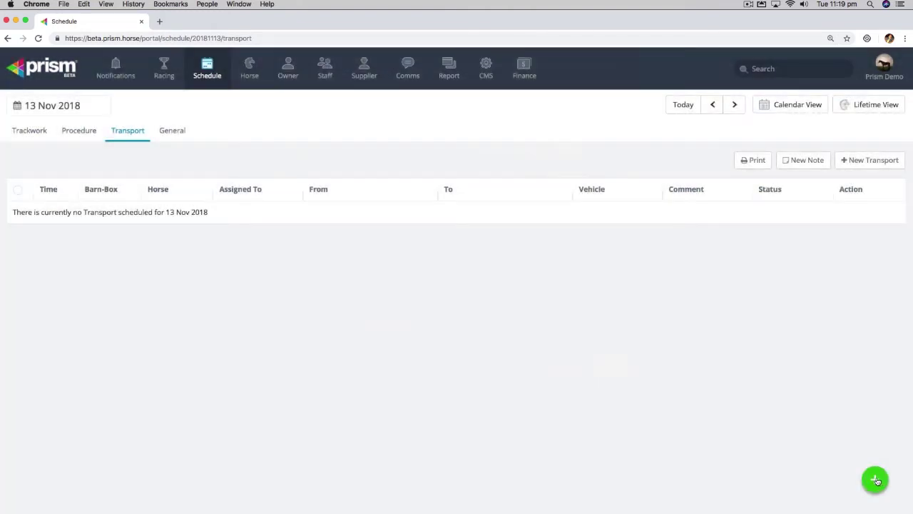
Step: Start a new transport schedule entry with Annie Pru as the only selected horse
{"action": "left_click", "coordinate": [875, 480]}
{"action": "left_click", "coordinate": [757, 333]}
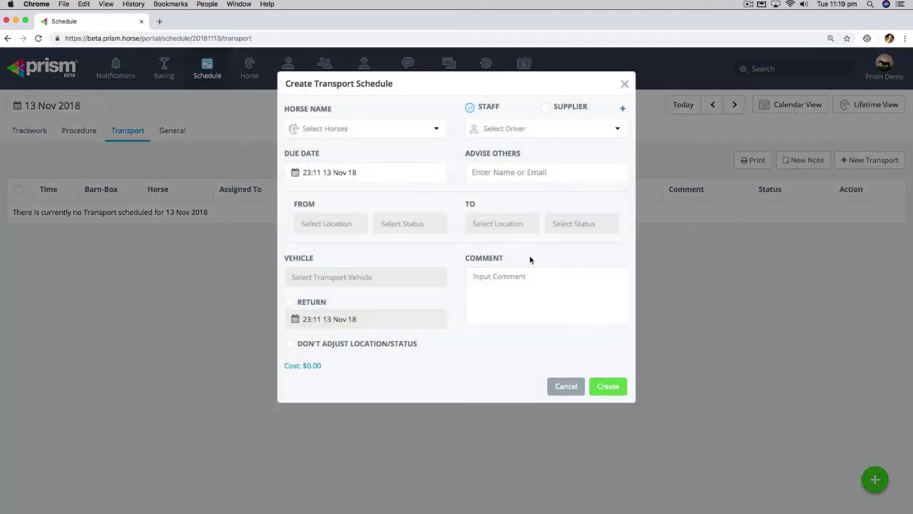
{"action": "left_click", "coordinate": [434, 131]}
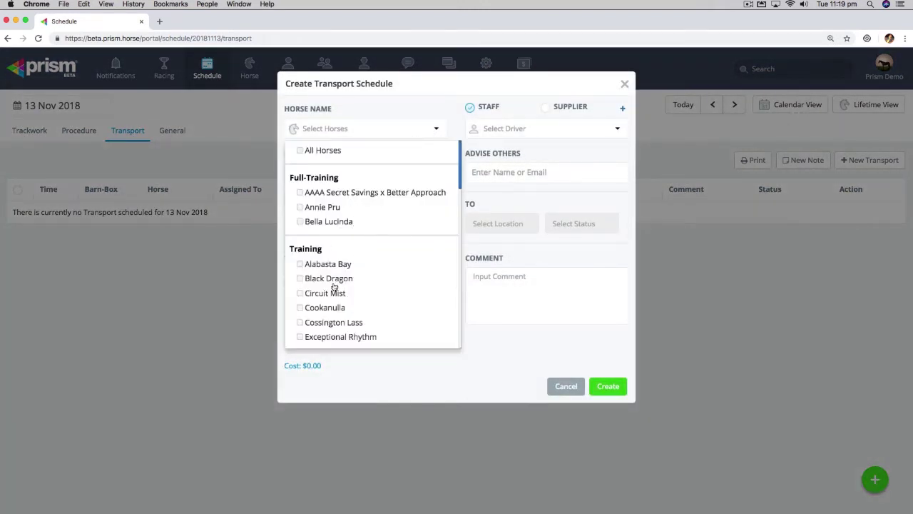
{"action": "left_click", "coordinate": [308, 280]}
{"action": "left_click", "coordinate": [371, 130]}
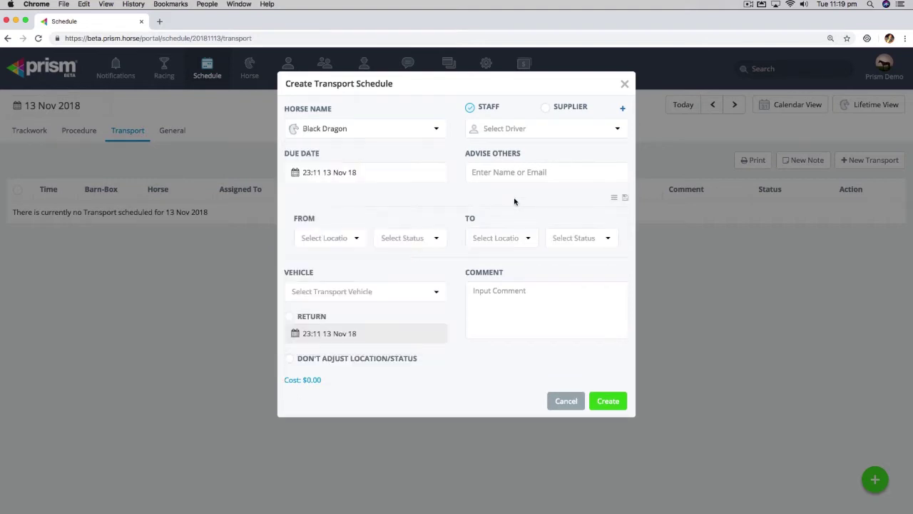
{"action": "left_click", "coordinate": [368, 130]}
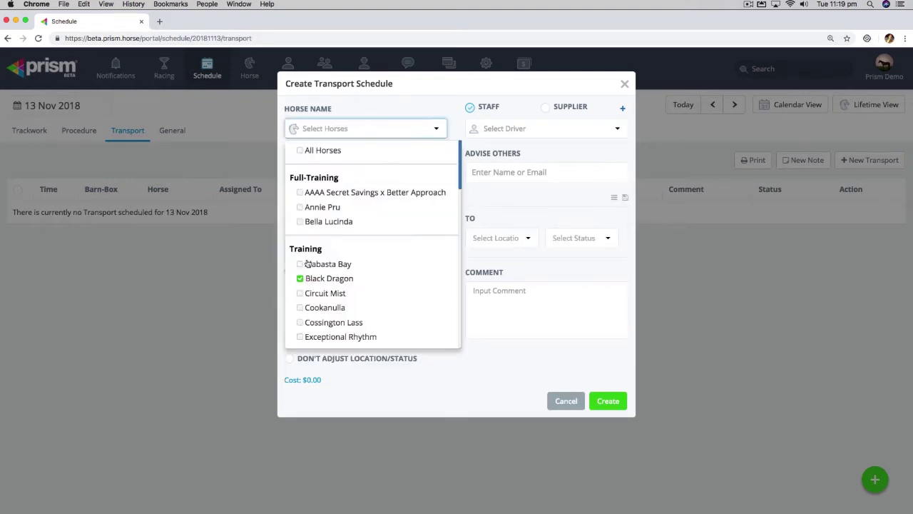
{"action": "left_click", "coordinate": [300, 208]}
{"action": "left_click", "coordinate": [300, 279]}
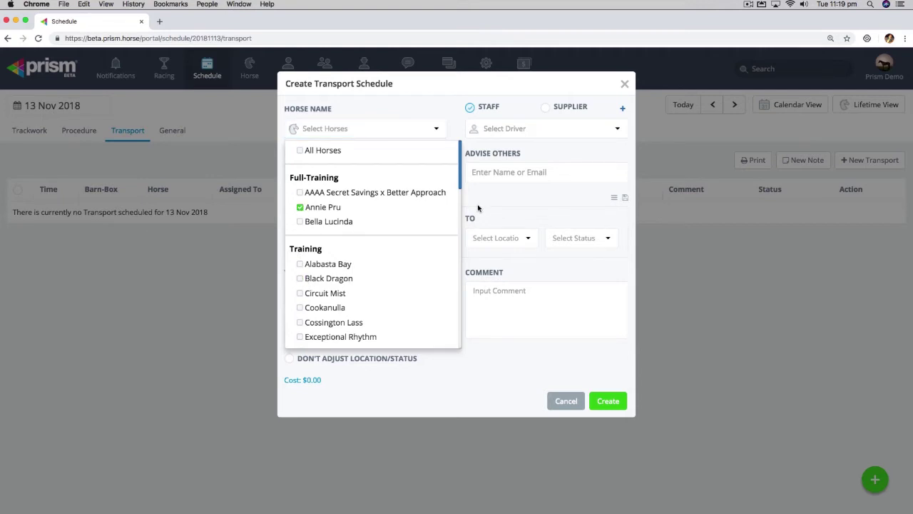
{"action": "left_click", "coordinate": [479, 206]}
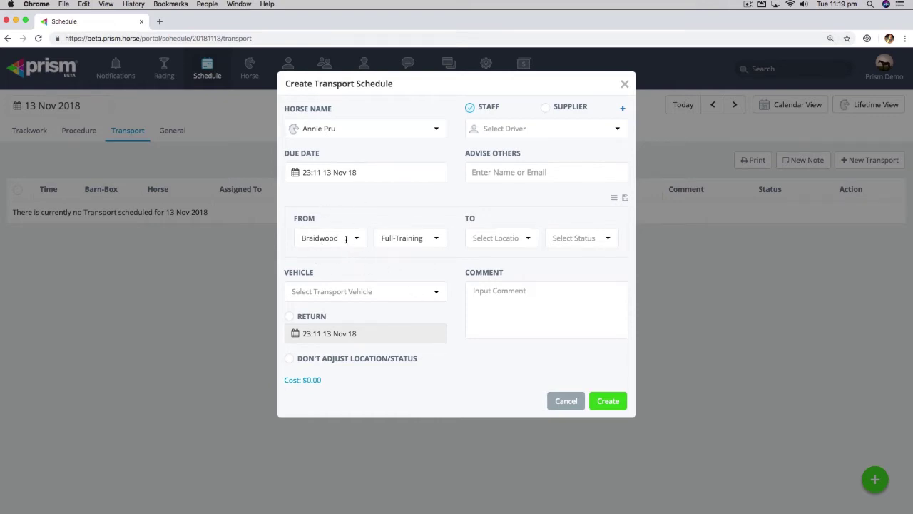
Step: Set the transport's destination location to Wog Wog and its destination status to Agistment
{"action": "left_click", "coordinate": [528, 239]}
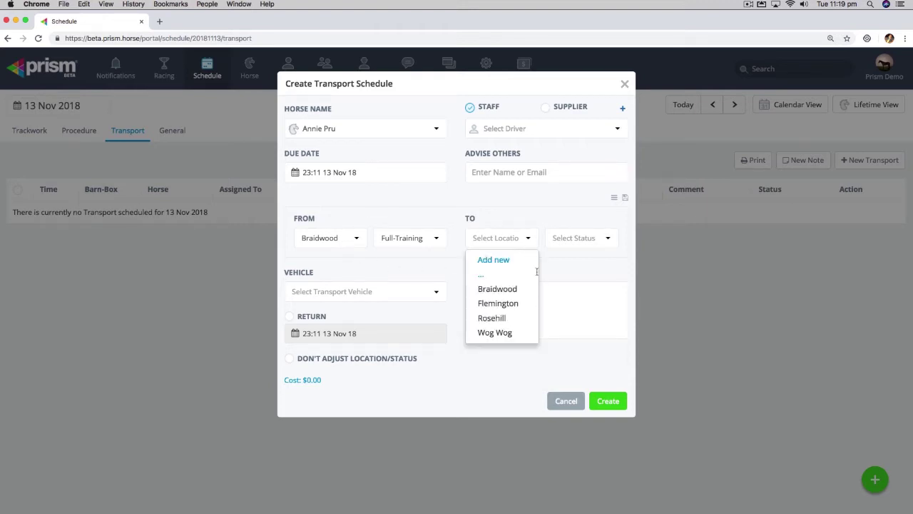
{"action": "left_click", "coordinate": [495, 331]}
{"action": "left_click", "coordinate": [592, 240]}
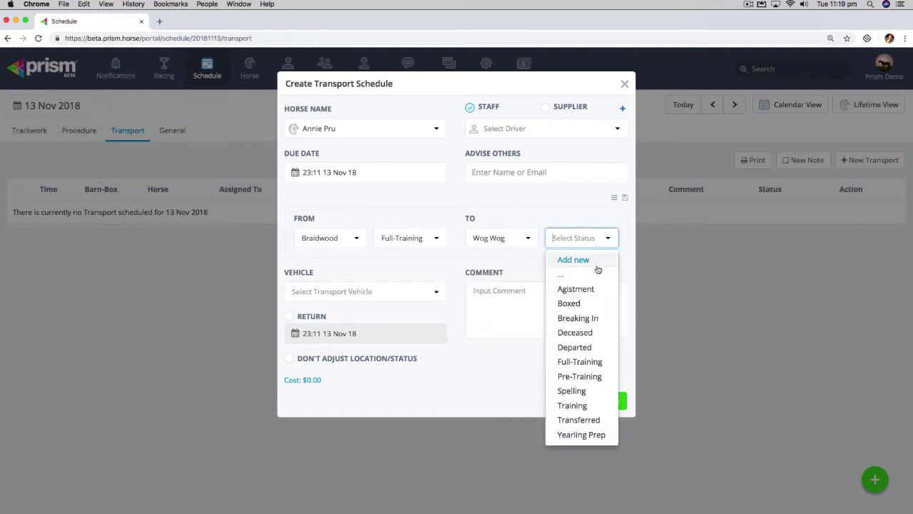
{"action": "left_click", "coordinate": [575, 287]}
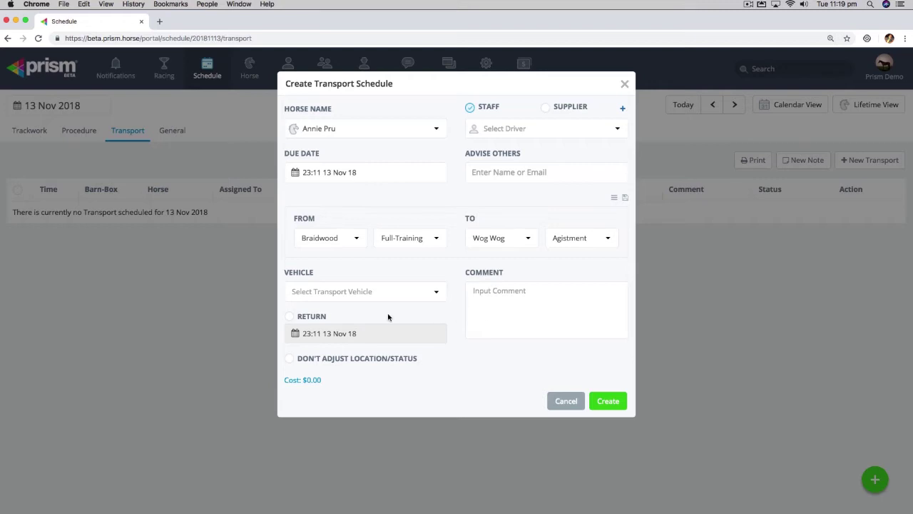
Step: Enable a return trip for the transport and set its return date to 17 Nov 2018
{"action": "left_click", "coordinate": [292, 318]}
{"action": "left_click", "coordinate": [297, 337]}
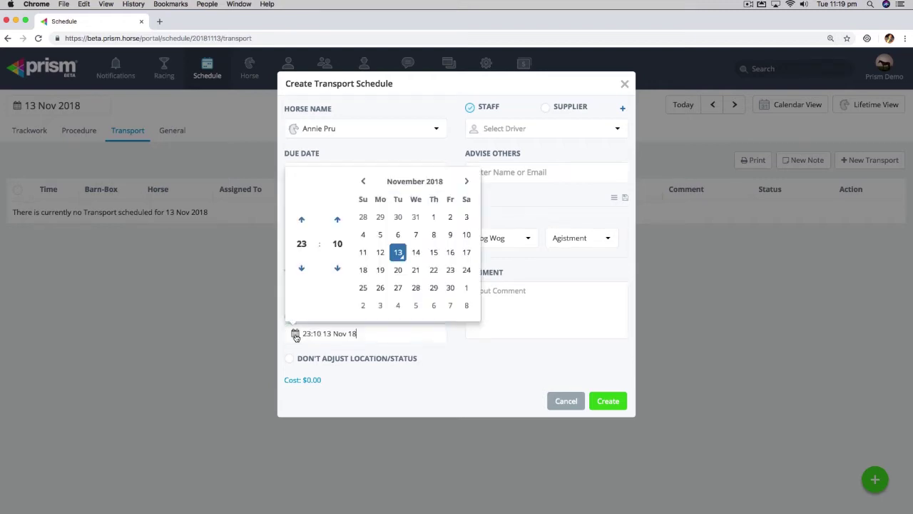
{"action": "left_click", "coordinate": [466, 253]}
{"action": "left_click", "coordinate": [533, 278]}
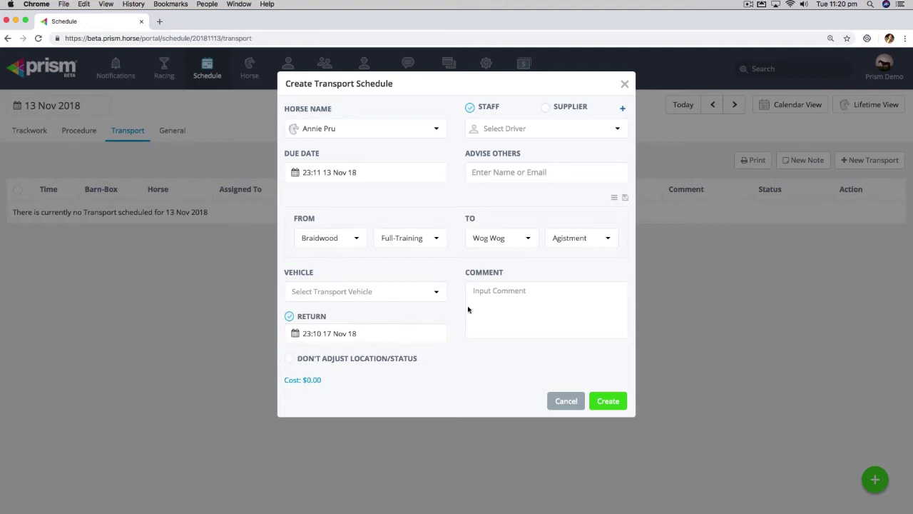
Step: Change the transport's destination location to Rosehill and clear its destination status
{"action": "left_click", "coordinate": [523, 243]}
{"action": "left_click", "coordinate": [505, 318]}
{"action": "left_click", "coordinate": [607, 238]}
{"action": "left_click", "coordinate": [575, 273]}
{"action": "left_click", "coordinate": [612, 237]}
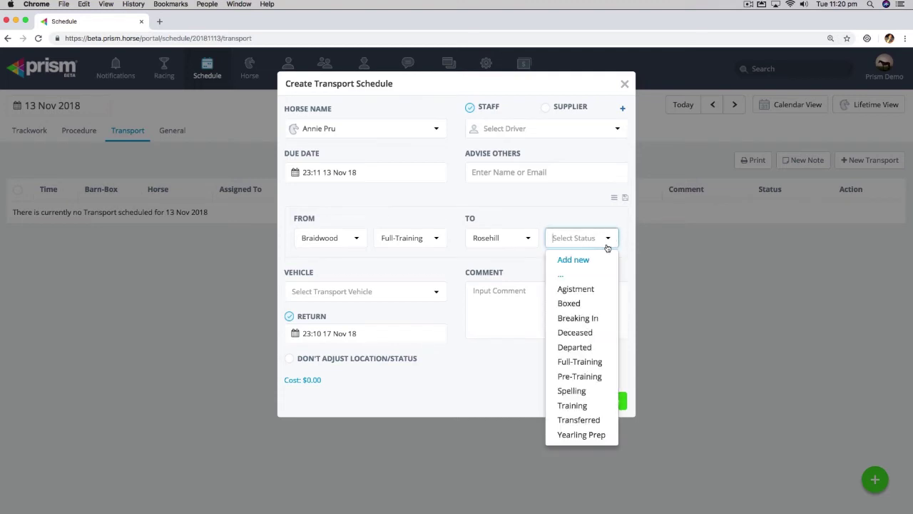
Step: Look at the list of existing transport presets and leave it without choosing one
{"action": "left_click", "coordinate": [527, 239]}
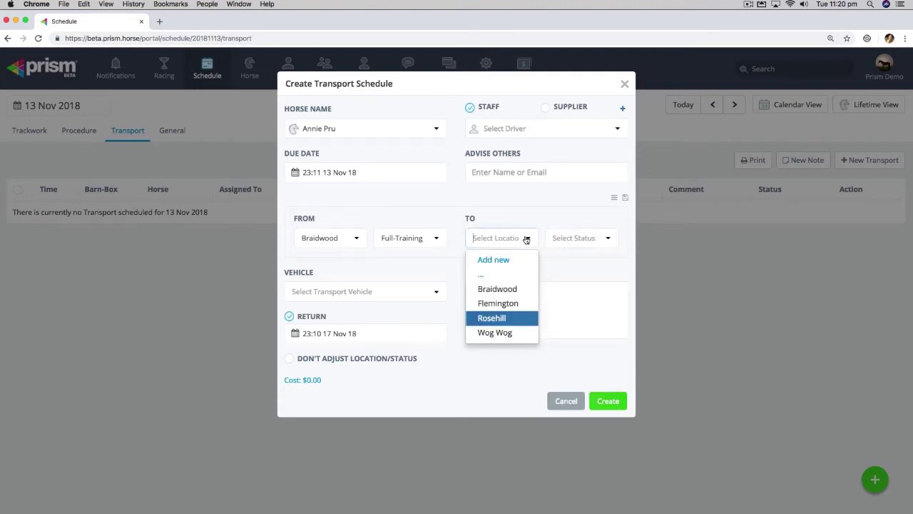
{"action": "left_click", "coordinate": [614, 197]}
{"action": "left_click", "coordinate": [779, 465]}
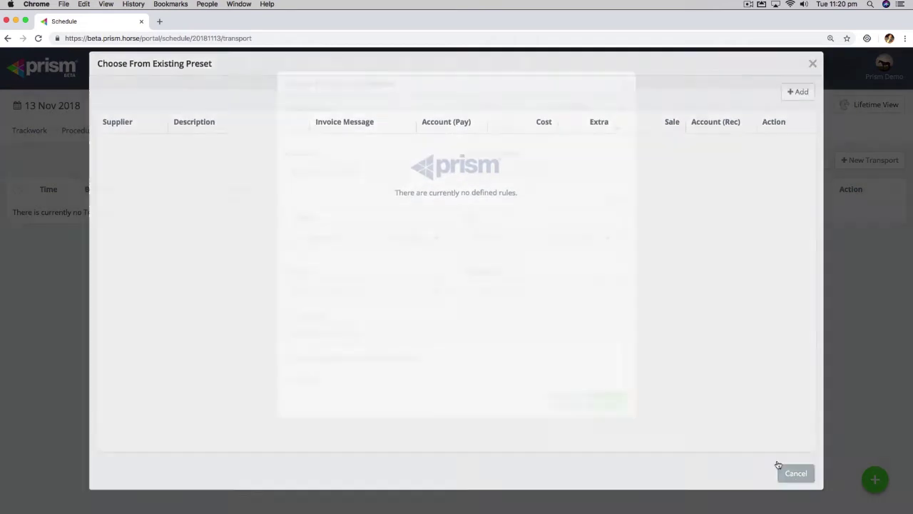
Step: Set the transport's destination back to Wog Wog with the status Agistment
{"action": "left_click", "coordinate": [526, 244]}
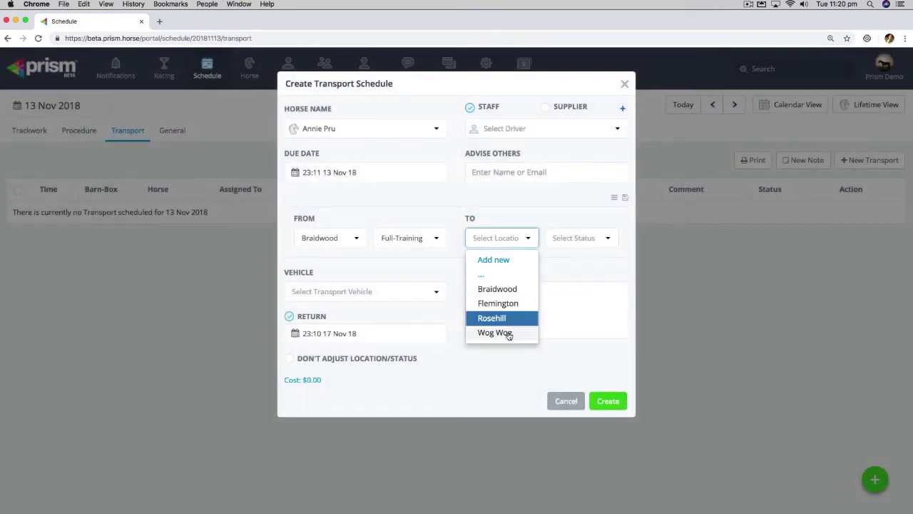
{"action": "left_click", "coordinate": [509, 334]}
{"action": "left_click", "coordinate": [604, 239]}
{"action": "left_click", "coordinate": [591, 289]}
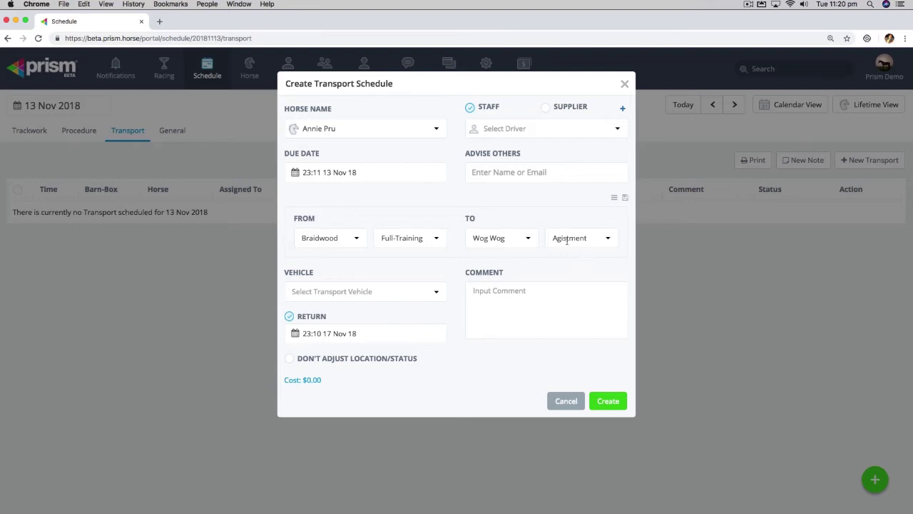
Step: Try switching the option not to adjust location/status on and off, leaving it disabled
{"action": "left_click", "coordinate": [363, 363]}
{"action": "left_click", "coordinate": [289, 360]}
{"action": "left_click", "coordinate": [289, 360]}
{"action": "left_click", "coordinate": [289, 361]}
{"action": "left_click", "coordinate": [291, 363]}
{"action": "left_click", "coordinate": [289, 358]}
Step: Set the transport's due date to 12 Nov 2018 and create the schedule entry
{"action": "left_click", "coordinate": [295, 176]}
{"action": "left_click", "coordinate": [381, 269]}
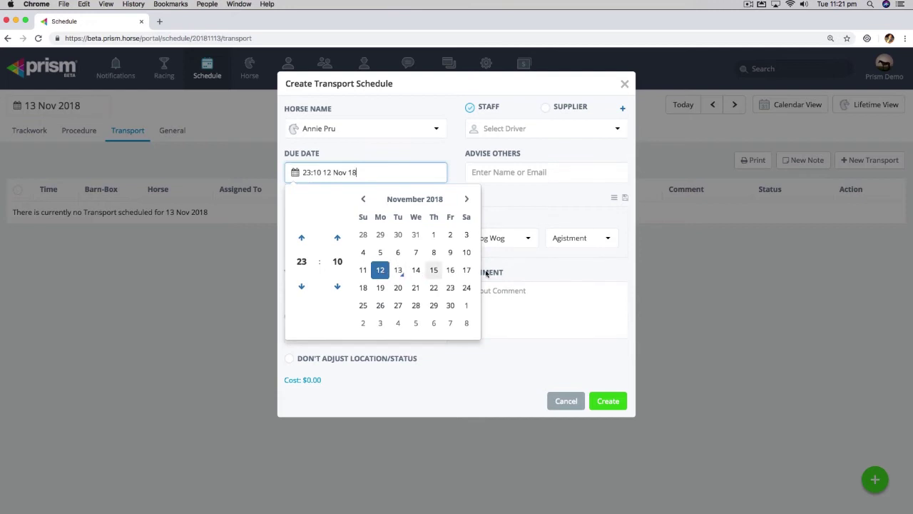
{"action": "left_click", "coordinate": [609, 403]}
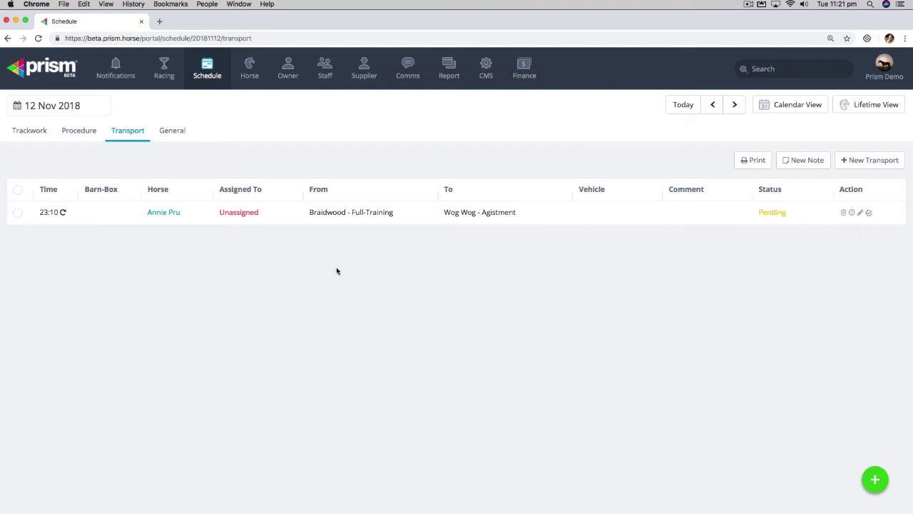
{"action": "left_click", "coordinate": [870, 213]}
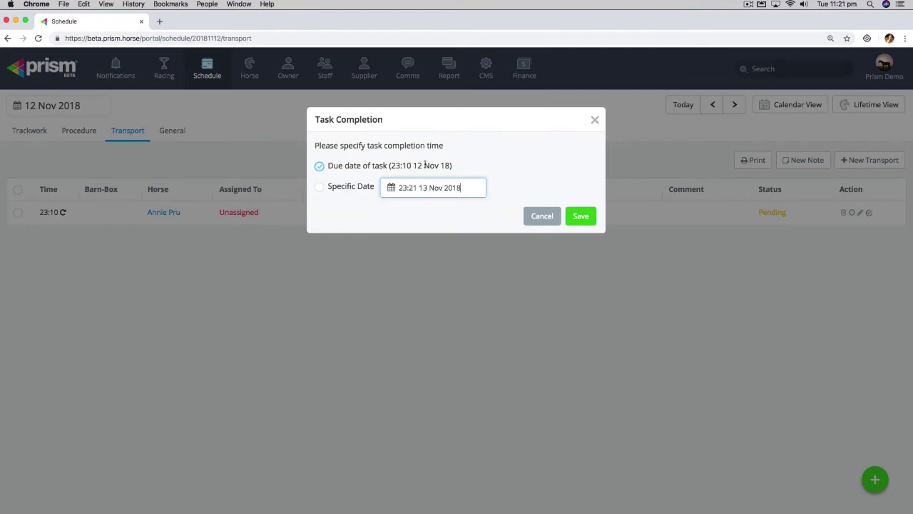
{"action": "left_click", "coordinate": [586, 221]}
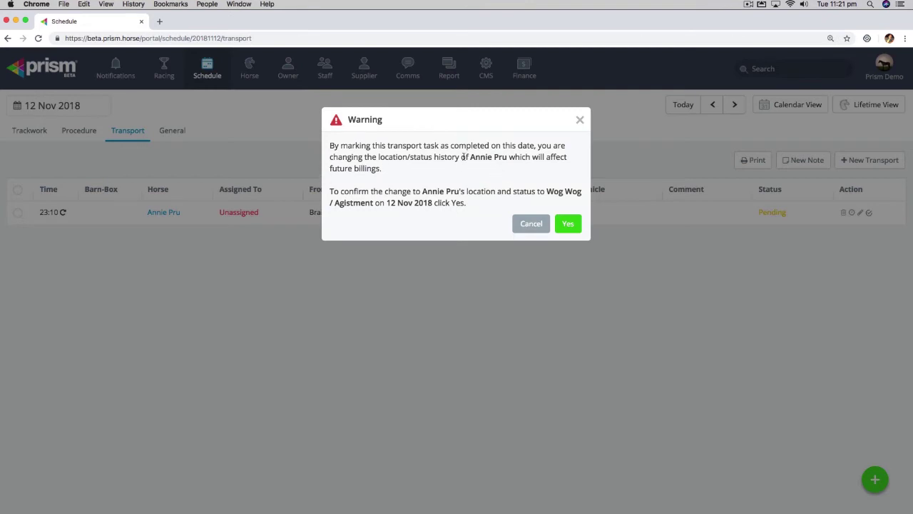
{"action": "left_click_drag", "start_coordinate": [331, 169], "coordinate": [383, 171]}
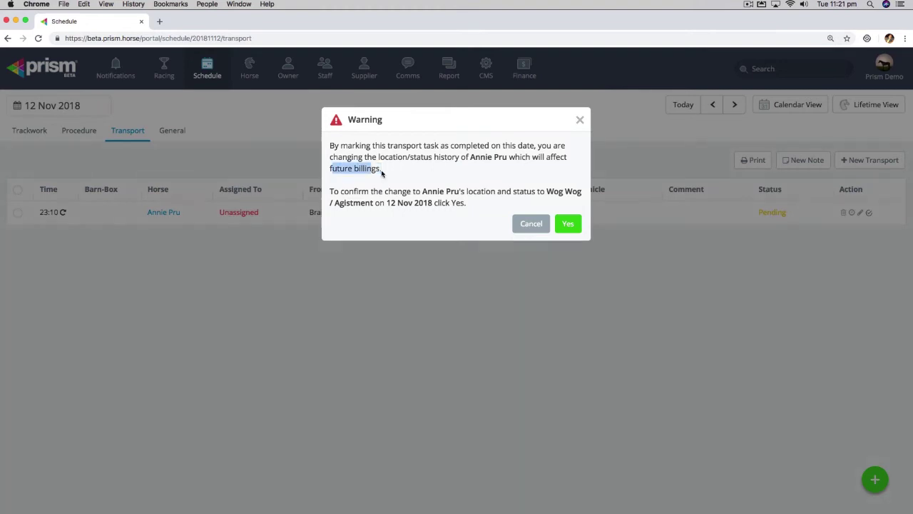
{"action": "left_click", "coordinate": [568, 223]}
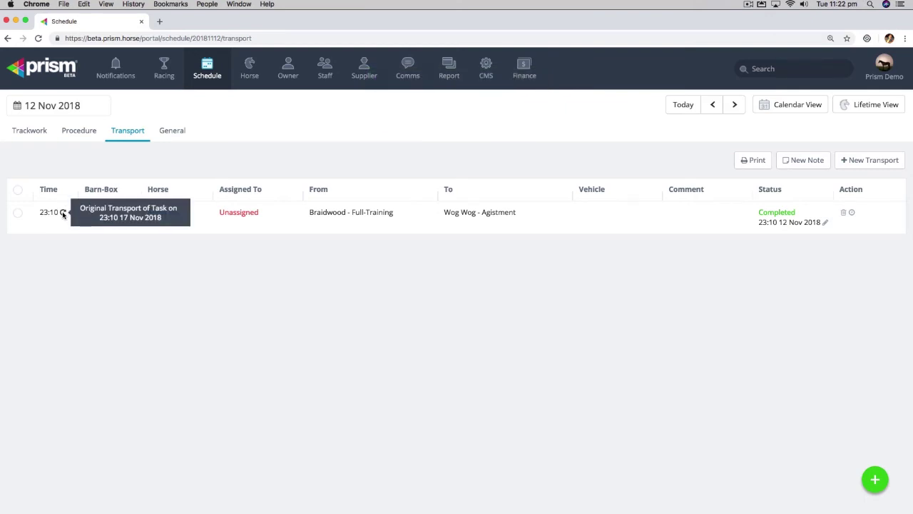
Step: Check the completed task's linked return date and view the transport schedule for 17 Nov 2018
{"action": "mouse_move", "coordinate": [63, 213]}
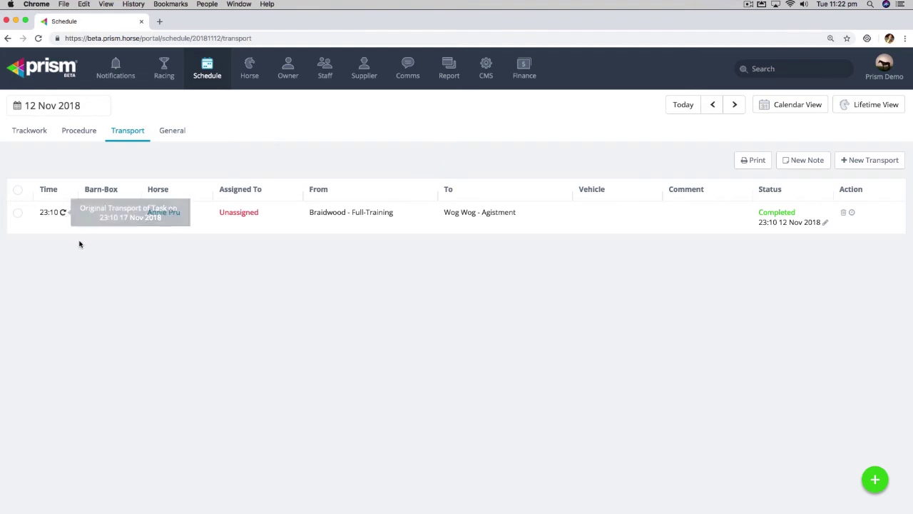
{"action": "left_click", "coordinate": [20, 107]}
{"action": "left_click", "coordinate": [165, 204]}
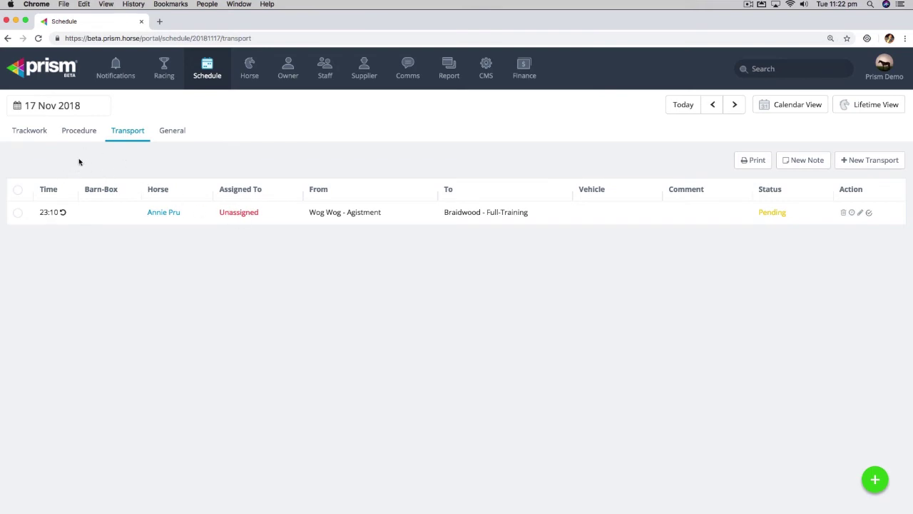
{"action": "left_click", "coordinate": [17, 107]}
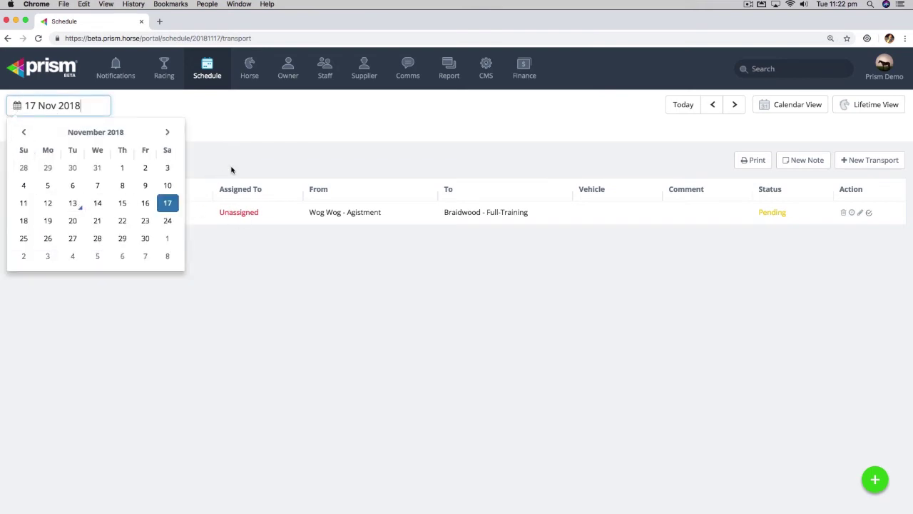
{"action": "left_click", "coordinate": [231, 169]}
Step: Open Annie Pru's transport records and review the pending and completed transports and the horse's current location and status
{"action": "left_click", "coordinate": [161, 212]}
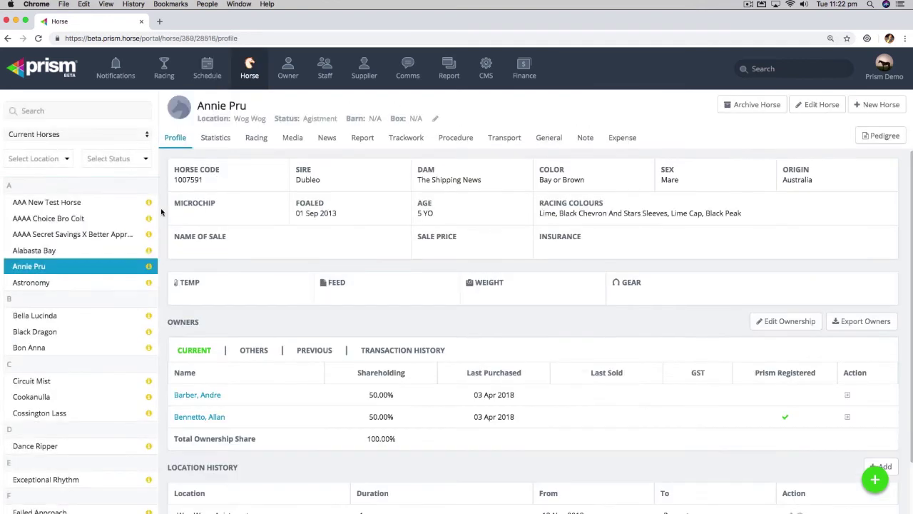
{"action": "left_click", "coordinate": [504, 138]}
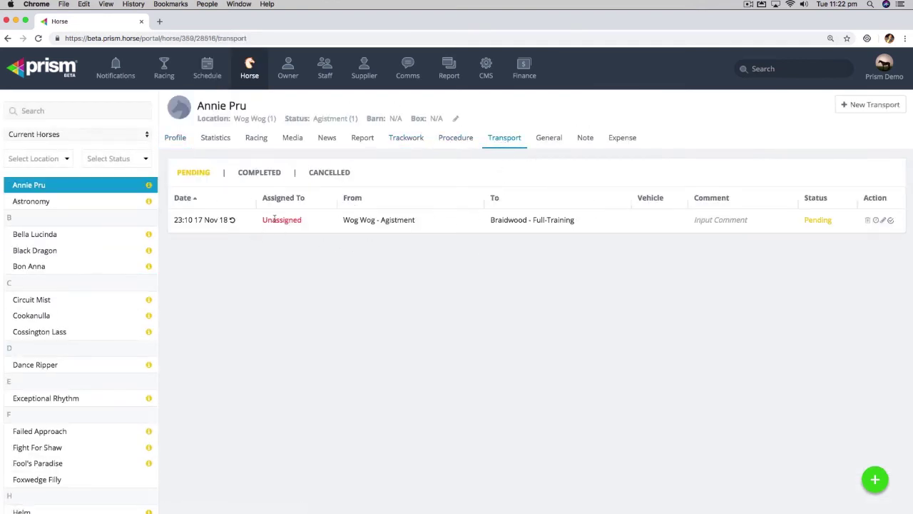
{"action": "left_click", "coordinate": [264, 173]}
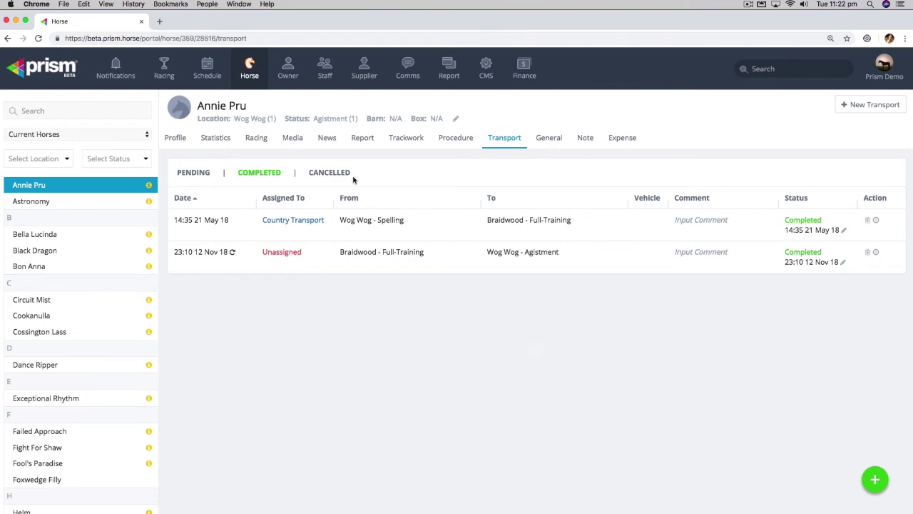
{"action": "left_click_drag", "start_coordinate": [235, 118], "coordinate": [361, 124]}
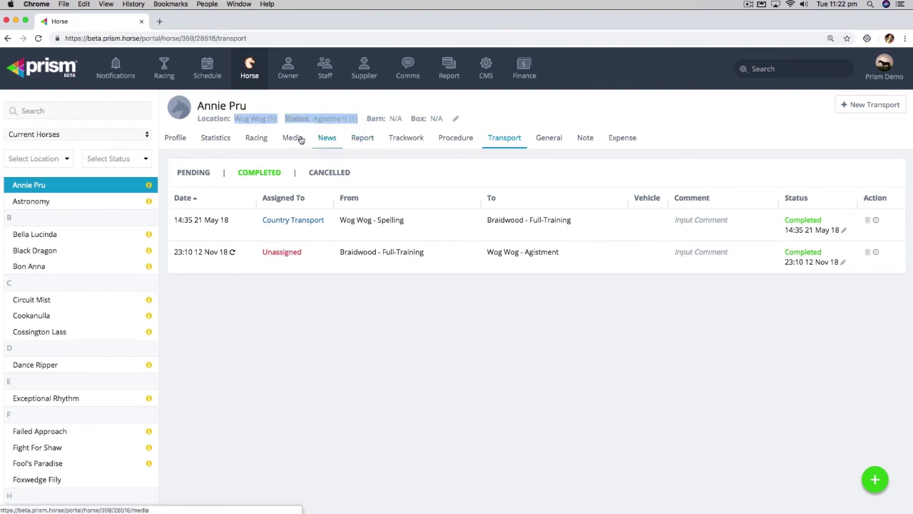
{"action": "left_click", "coordinate": [175, 139]}
{"action": "scroll", "coordinate": [546, 292], "scroll_direction": "down", "scroll_amount": 2}
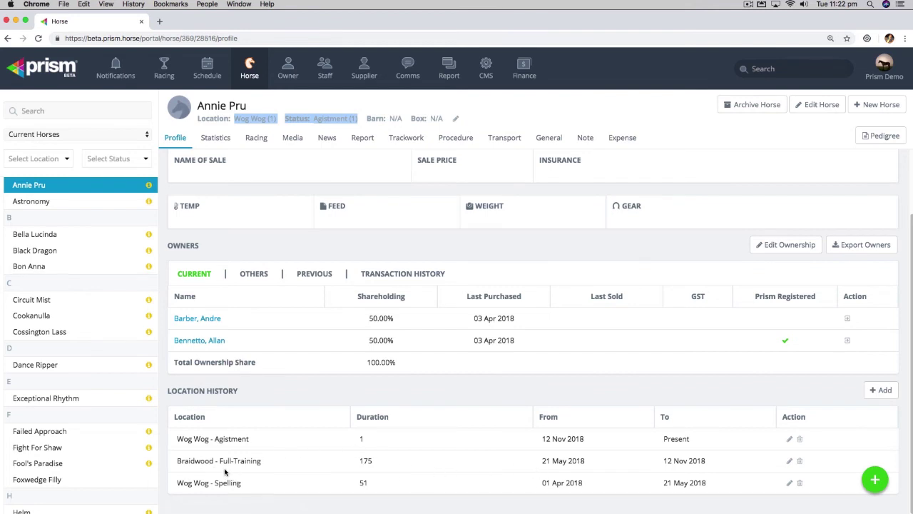
{"action": "double_click", "coordinate": [680, 461]}
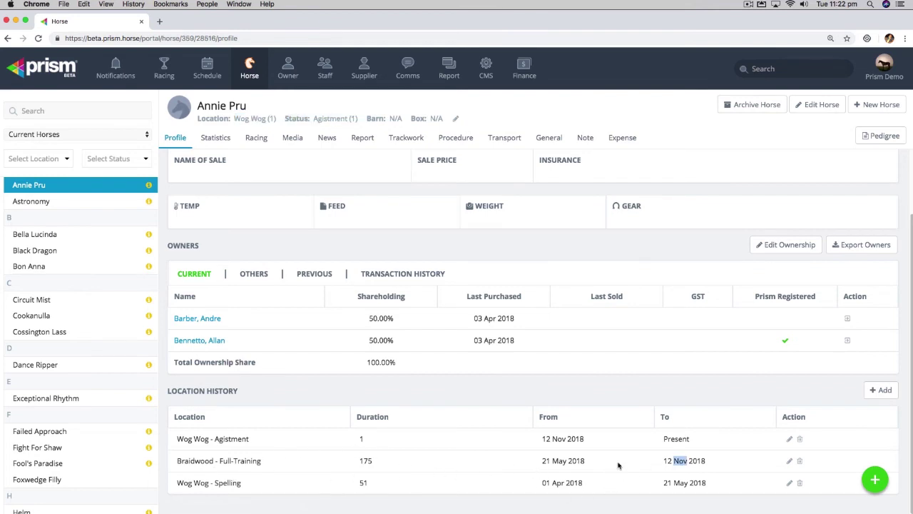
{"action": "double_click", "coordinate": [546, 438]}
Step: Start another new transport schedule entry from the horse's profile
{"action": "left_click", "coordinate": [873, 477]}
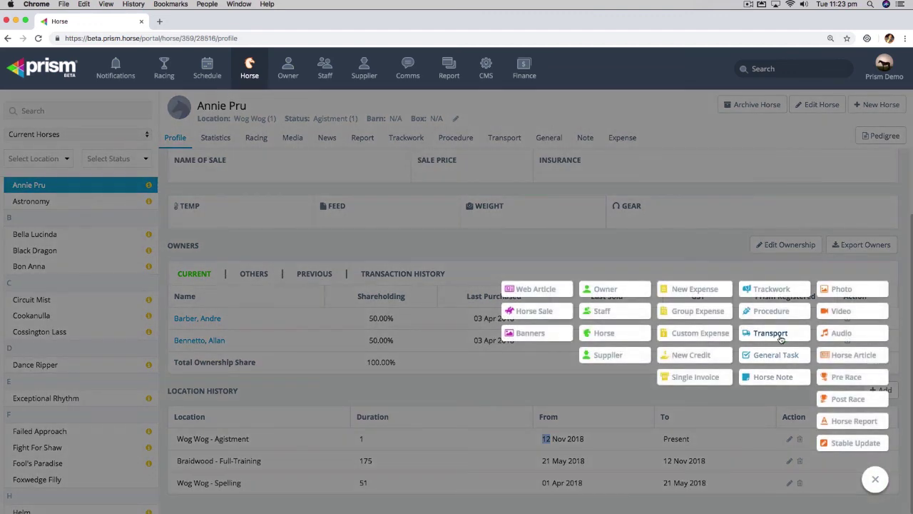
{"action": "left_click", "coordinate": [779, 334]}
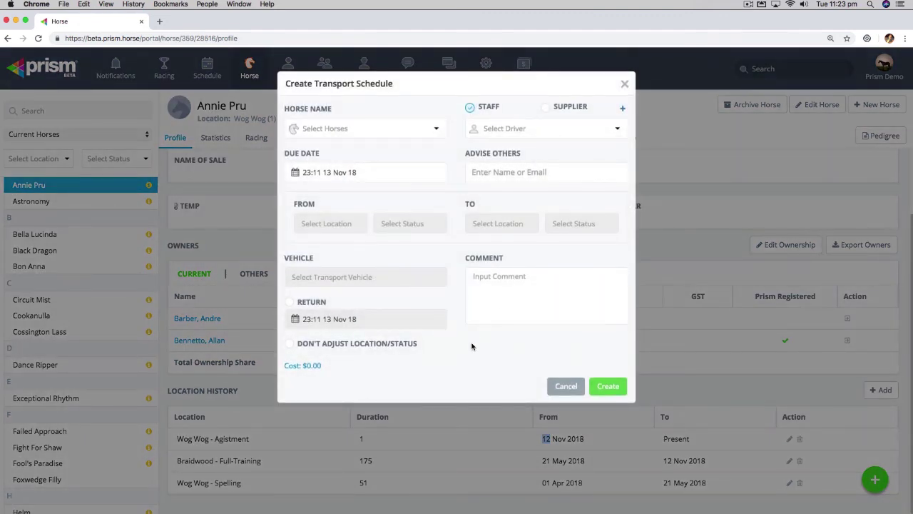